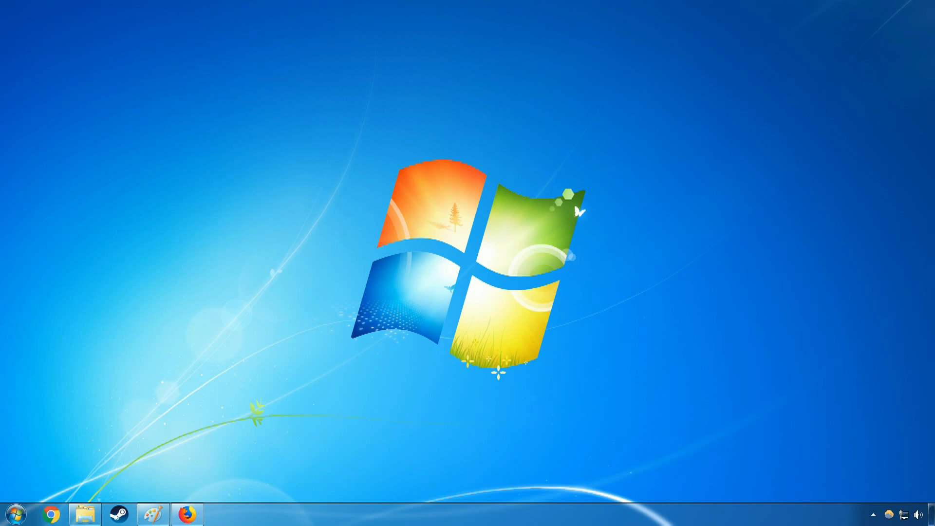
# - Open obsproject.com in Firefox and download the Windows installer for OBS Studio
pyautogui.click(187, 514)
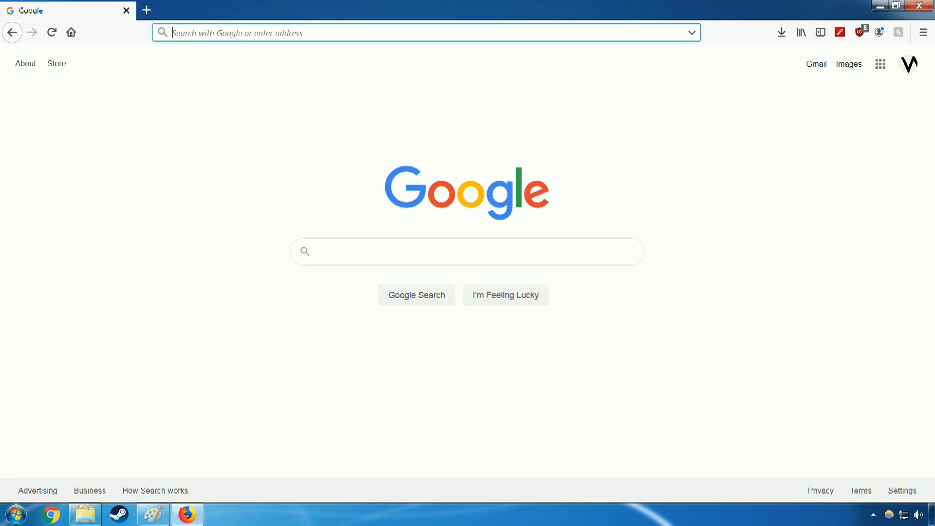
pyautogui.write('obs')
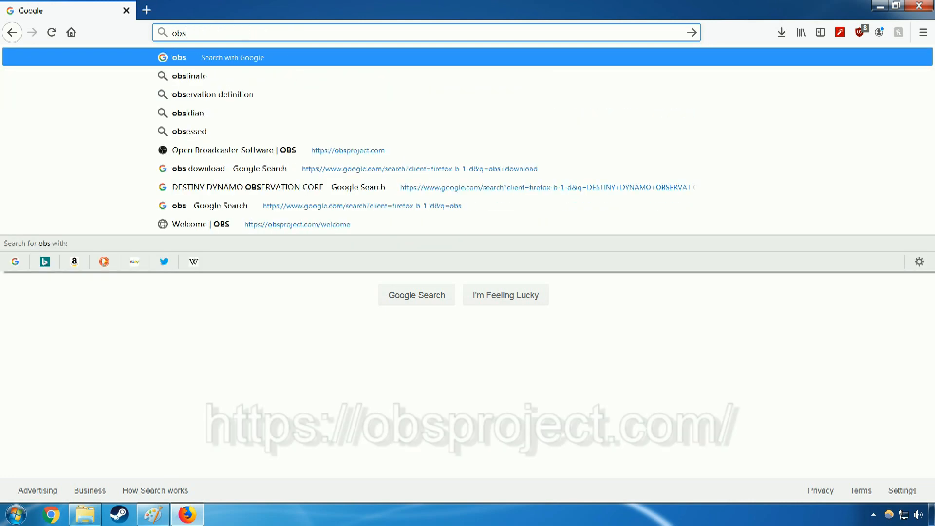
pyautogui.write('project.com')
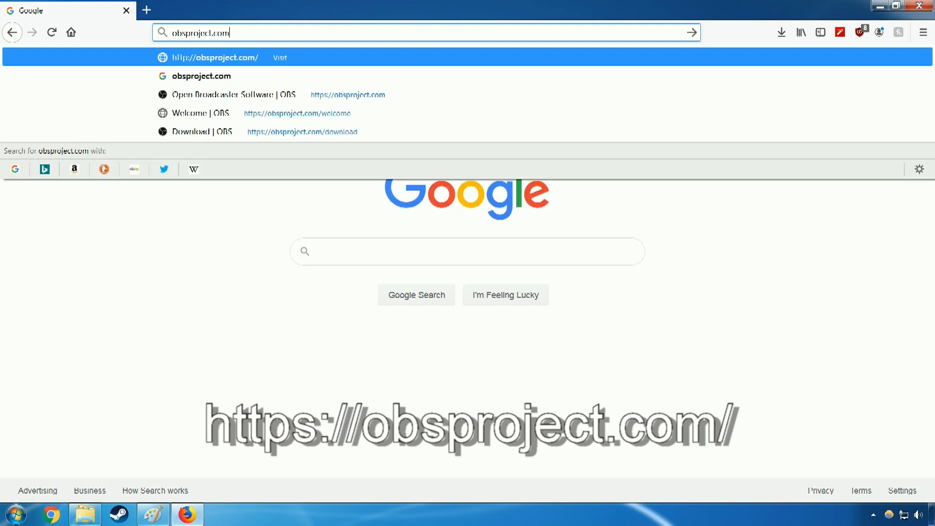
pyautogui.press('Return')
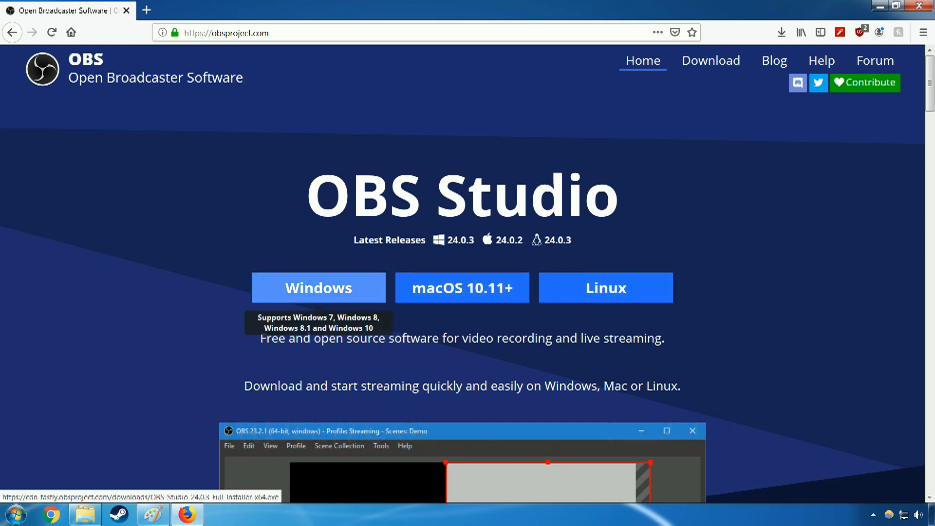
pyautogui.click(318, 288)
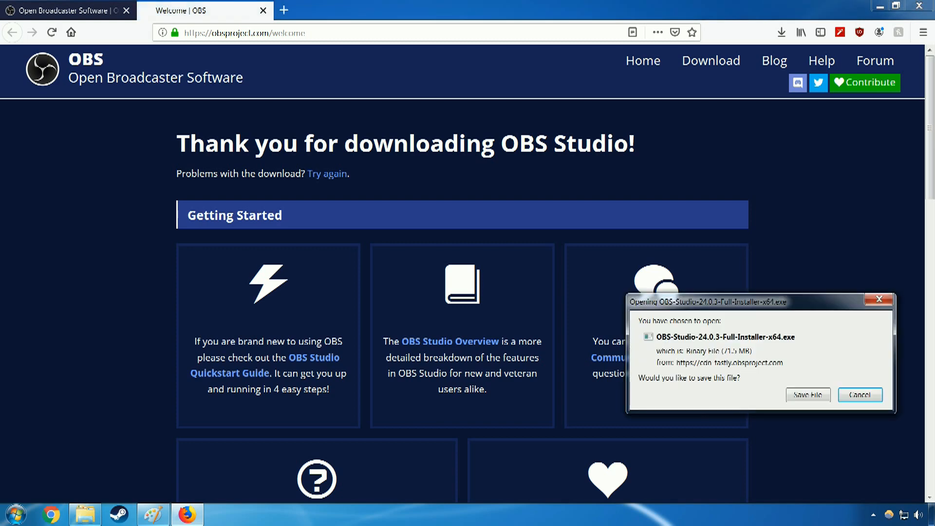
pyautogui.press('Return')
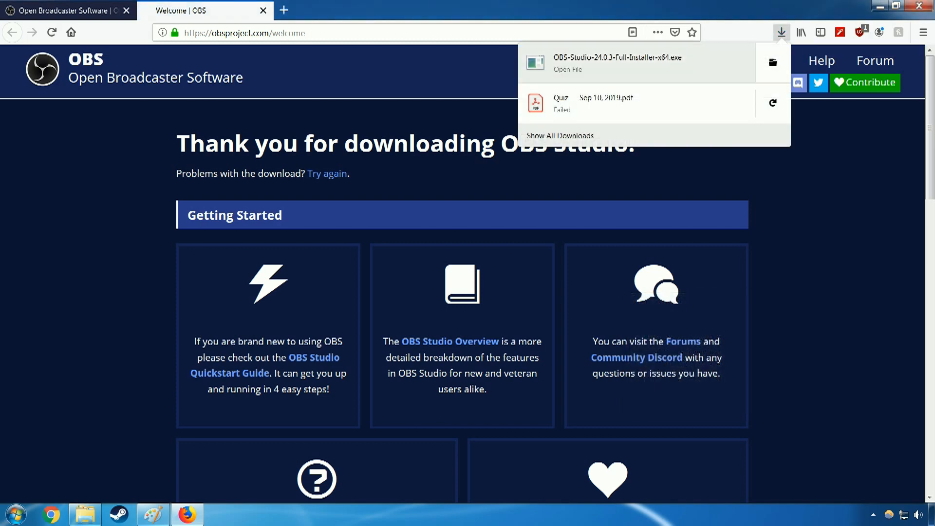
# - Run the downloaded OBS Studio 24.0.3 installer, allow it to make changes, and finish setup with the launch option enabled
pyautogui.click(618, 62)
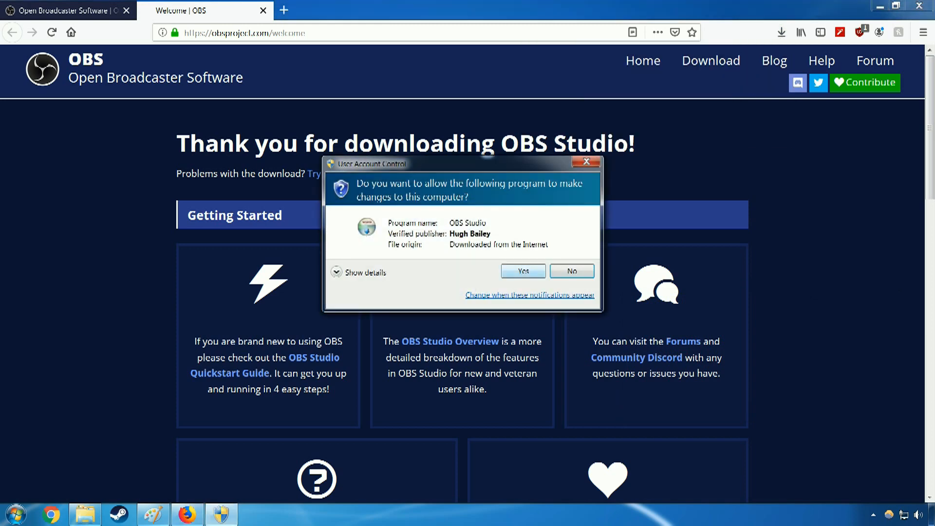
pyautogui.hotkey('alt', 'y')
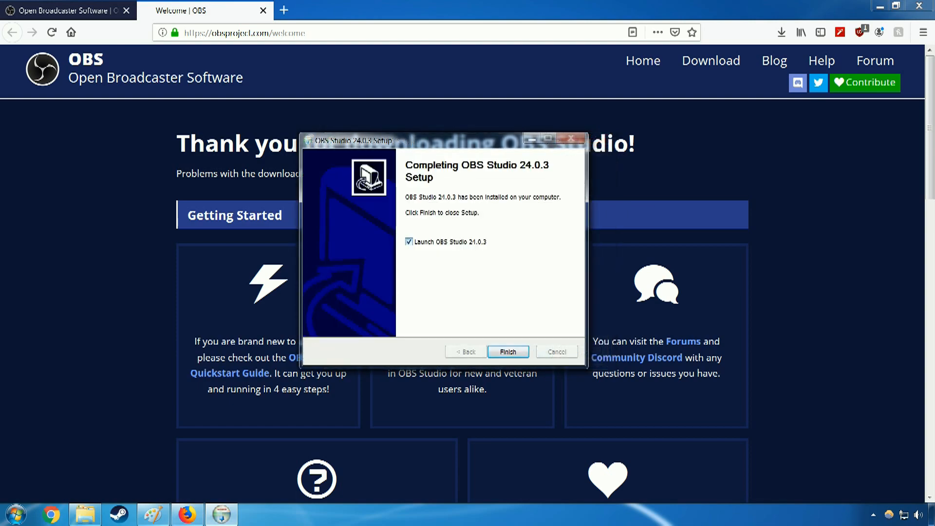
pyautogui.press('Return')
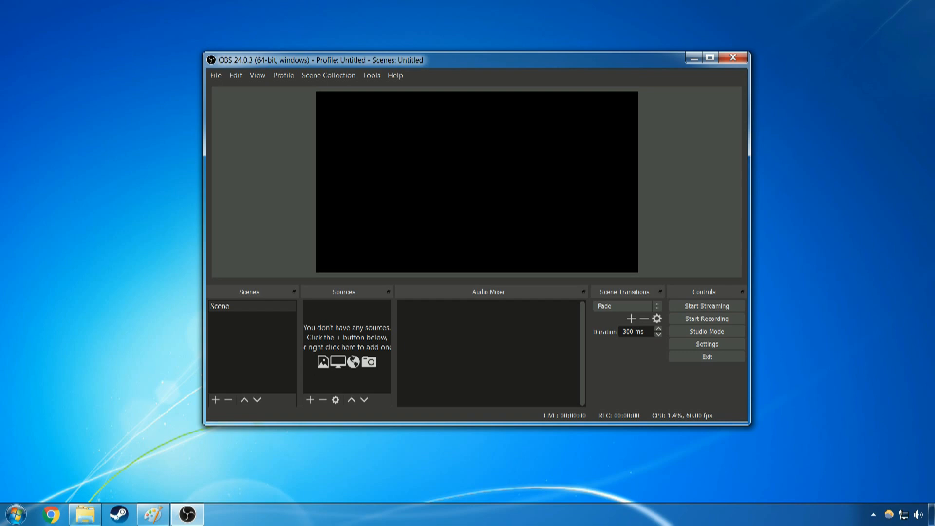
# - Add a new Display Capture source to the scene, capturing Display 1 (Primary Monitor) with the cursor included
pyautogui.click(252, 306)
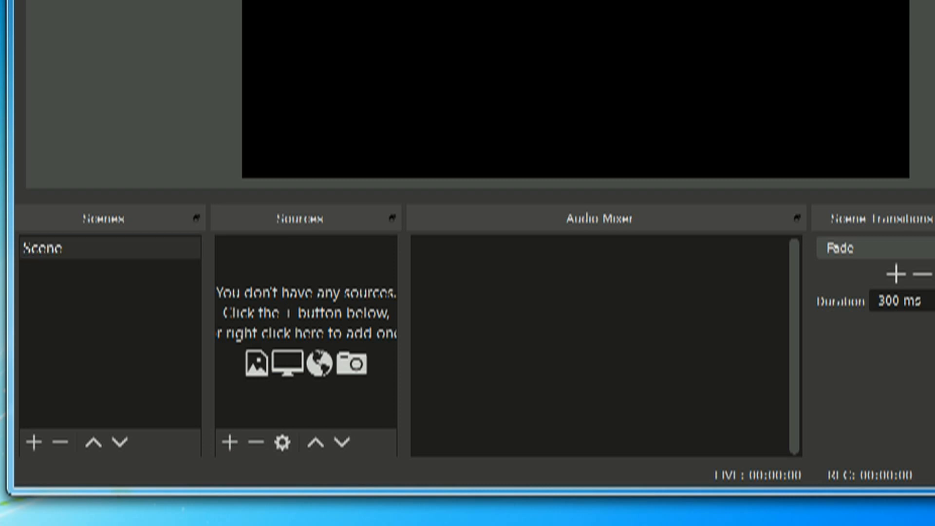
pyautogui.click(229, 442)
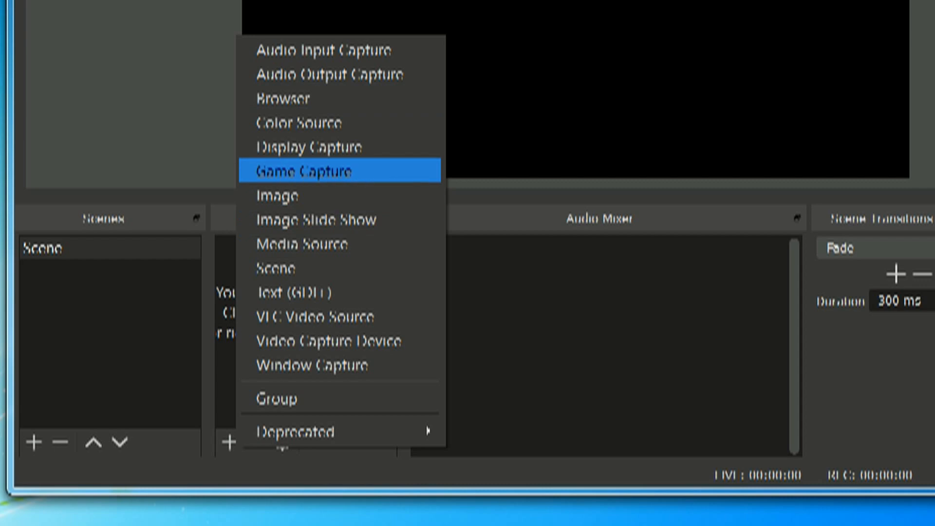
pyautogui.click(309, 147)
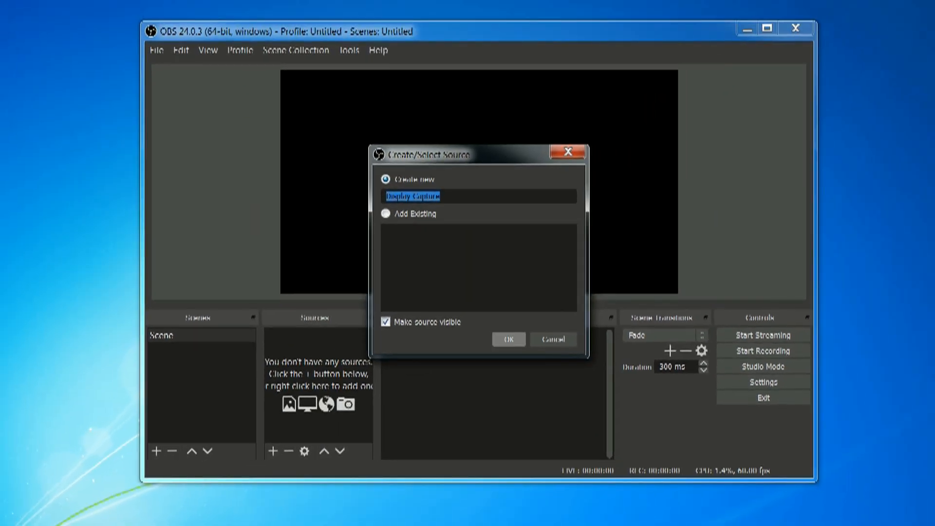
pyautogui.click(509, 339)
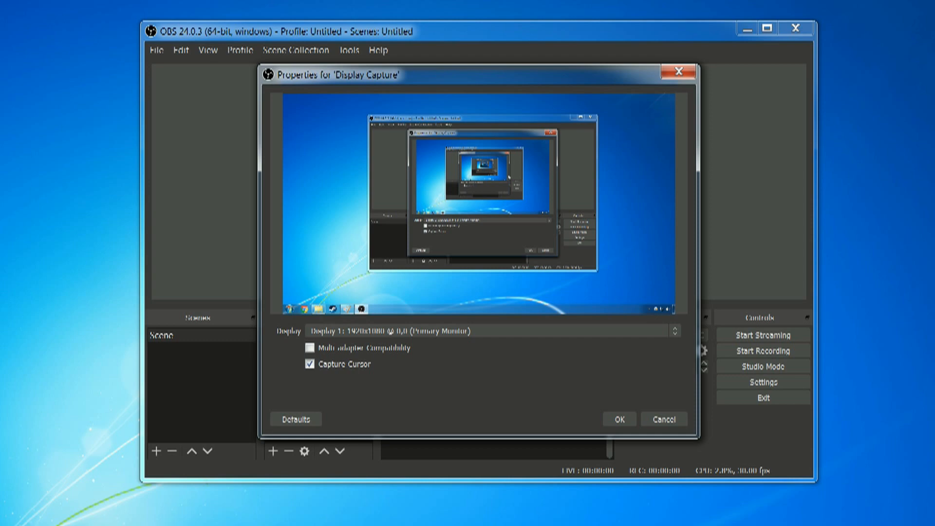
pyautogui.click(619, 419)
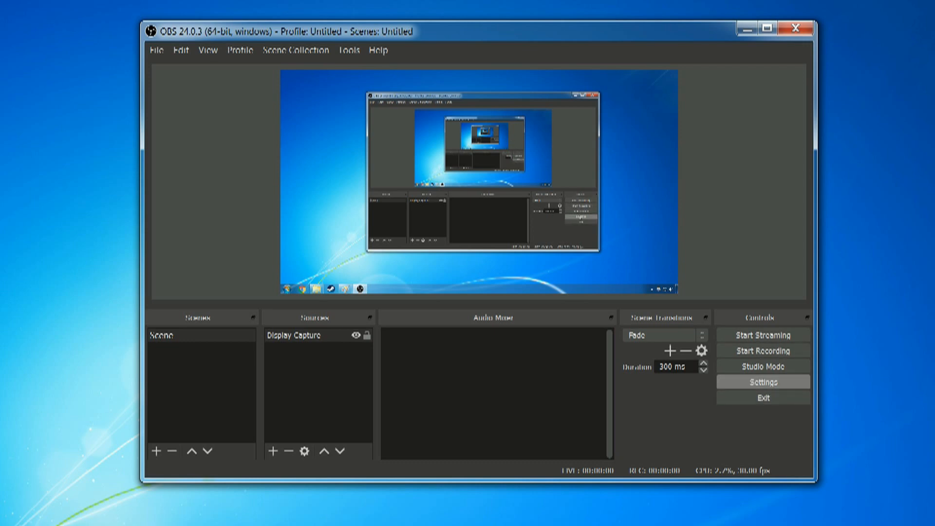
# - Set the Desktop Audio device to Default and the Mic/Auxiliary Audio device to Microphone (Blue Snowball) in the audio settings
pyautogui.click(764, 382)
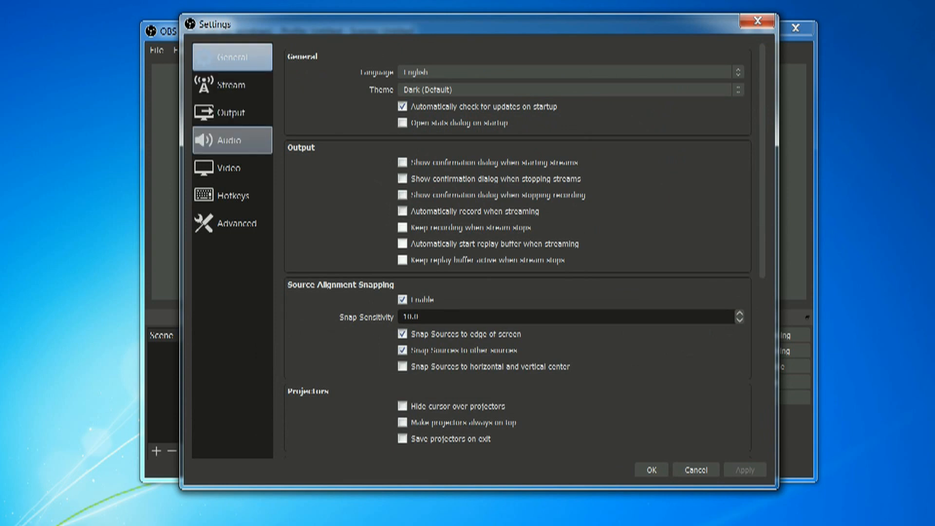
pyautogui.click(232, 140)
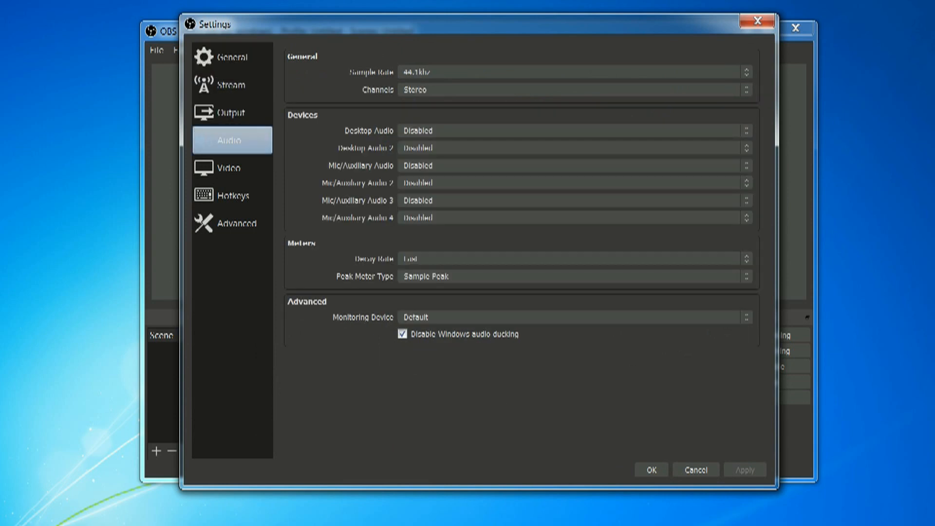
pyautogui.click(570, 130)
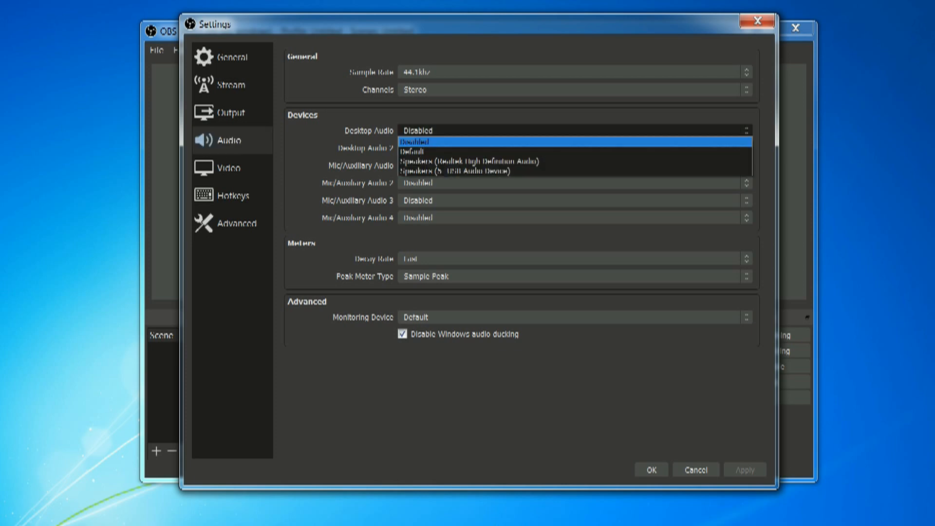
pyautogui.click(570, 130)
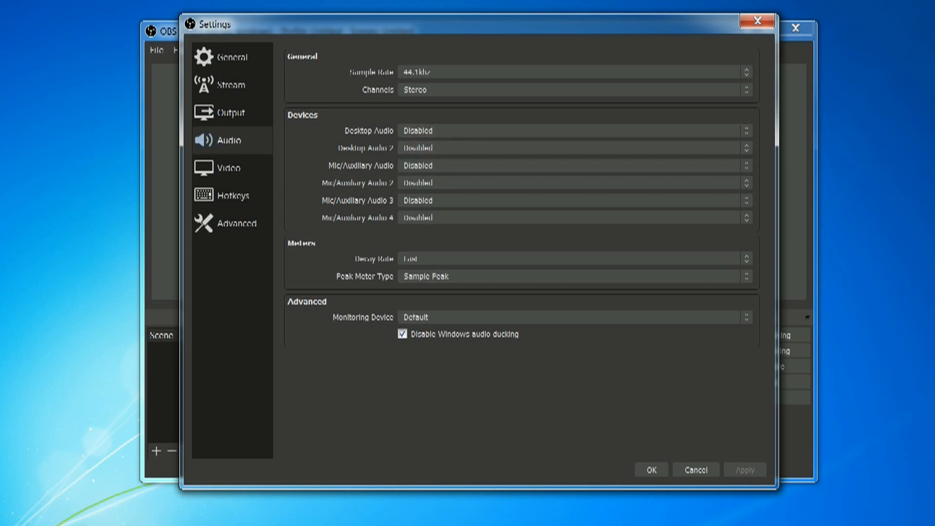
pyautogui.click(570, 130)
pyautogui.click(570, 151)
pyautogui.click(570, 166)
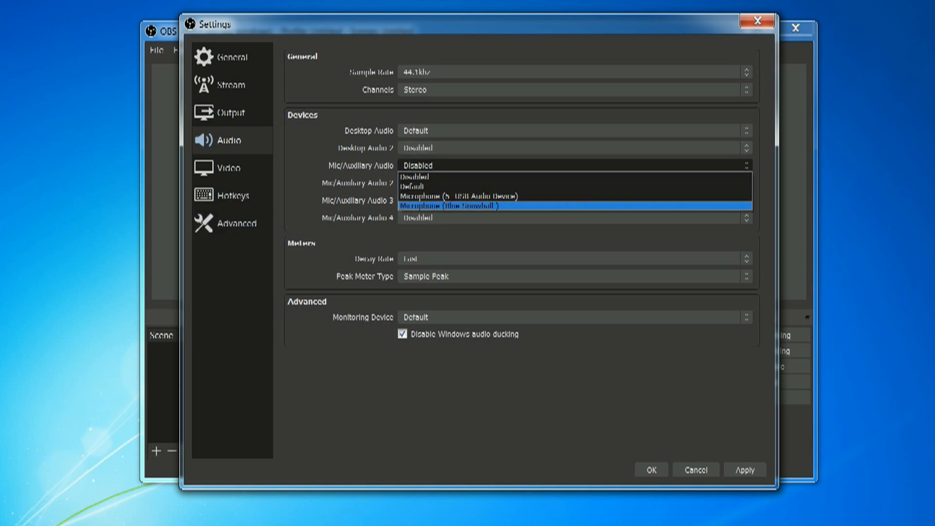
pyautogui.click(448, 205)
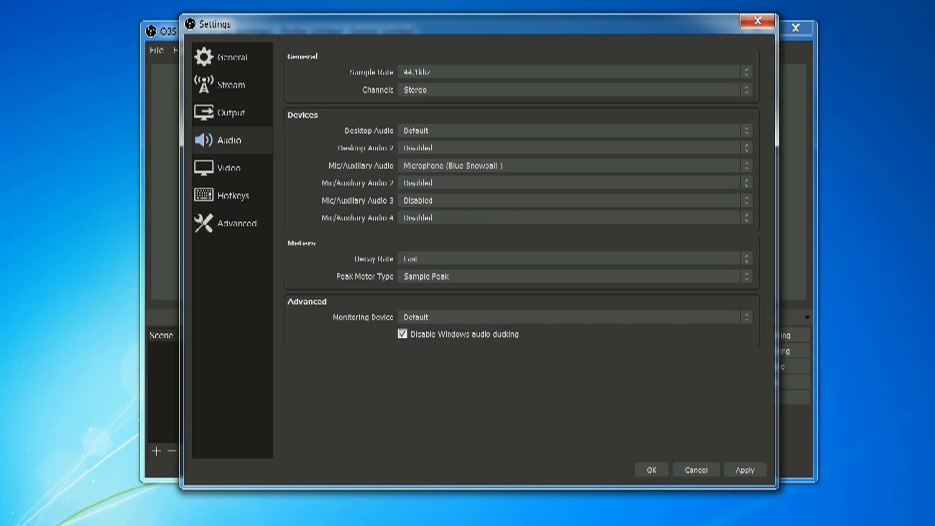
pyautogui.click(651, 470)
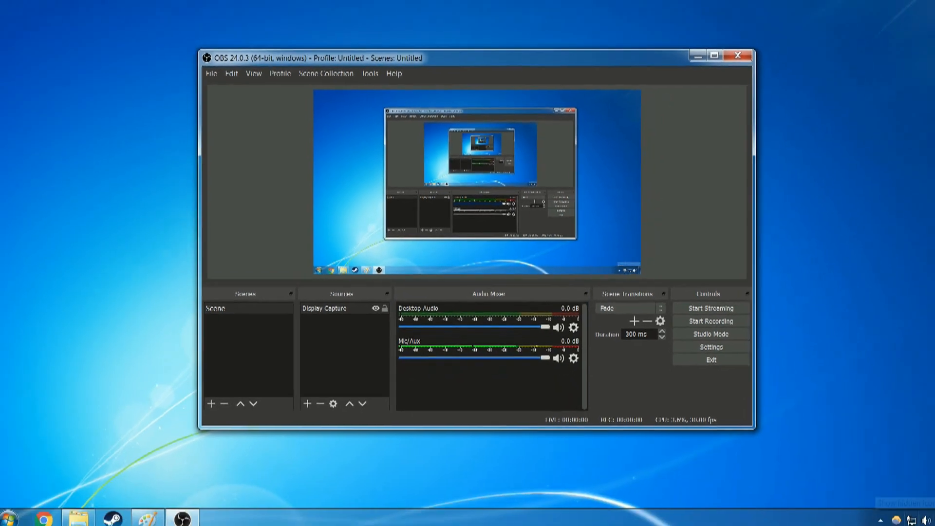
# - Check the Windows system volume level for the speakers
pyautogui.click(880, 520)
pyautogui.click(881, 519)
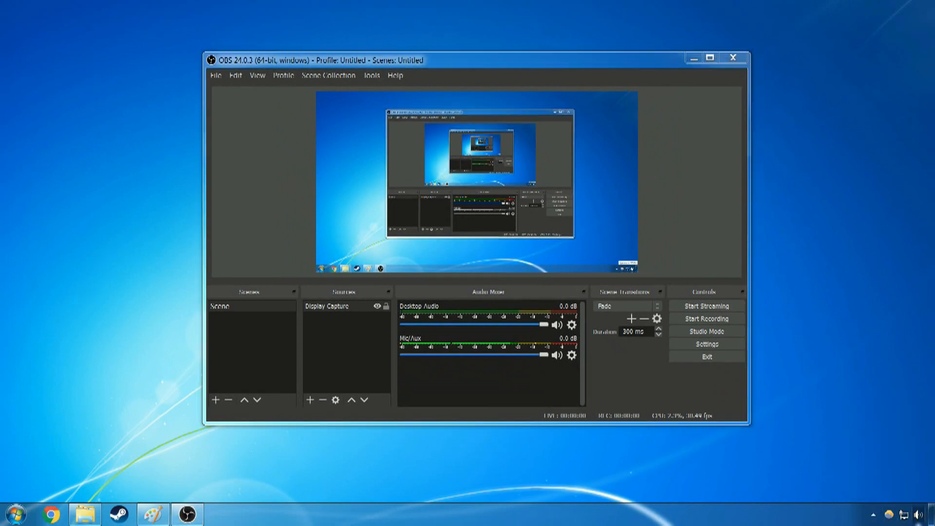
pyautogui.click(918, 516)
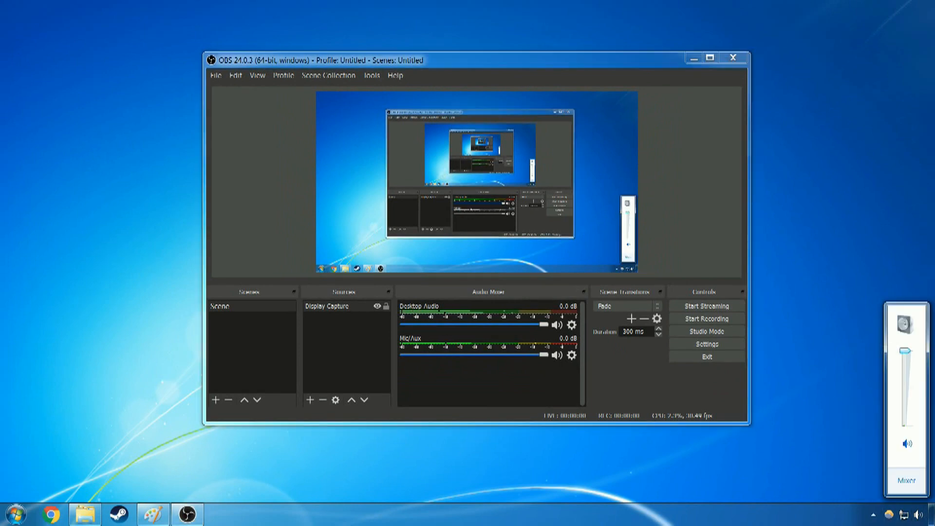
pyautogui.click(846, 460)
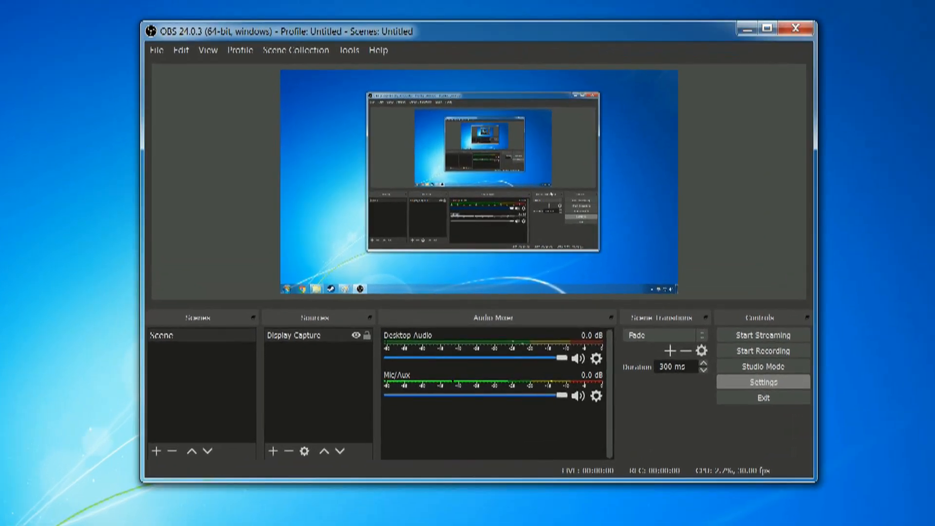
# - Review the video resolution and frame rate settings, then the output settings with the recording path, quality and format
pyautogui.click(763, 382)
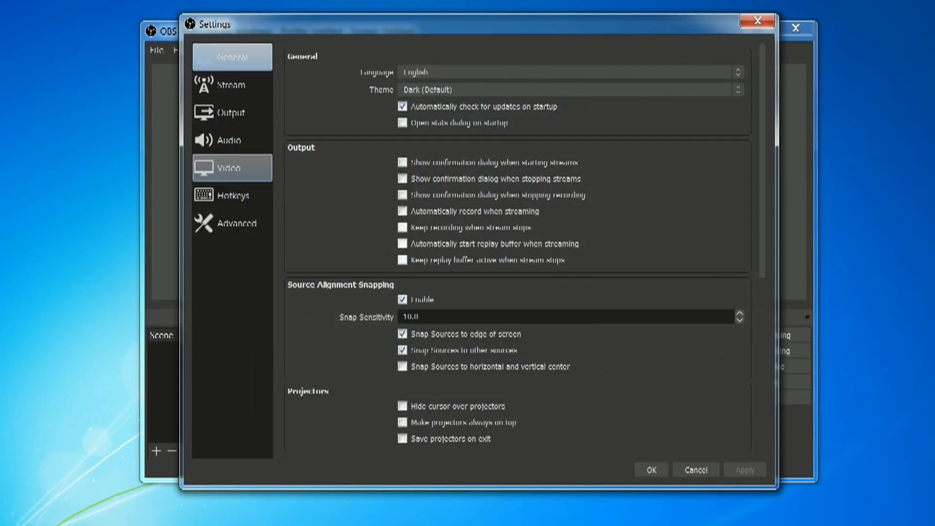
pyautogui.click(229, 168)
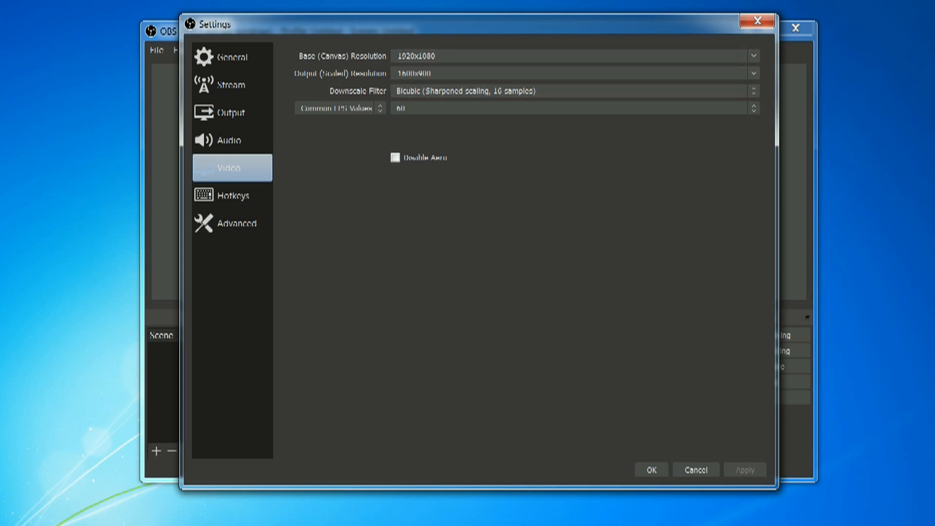
pyautogui.click(232, 113)
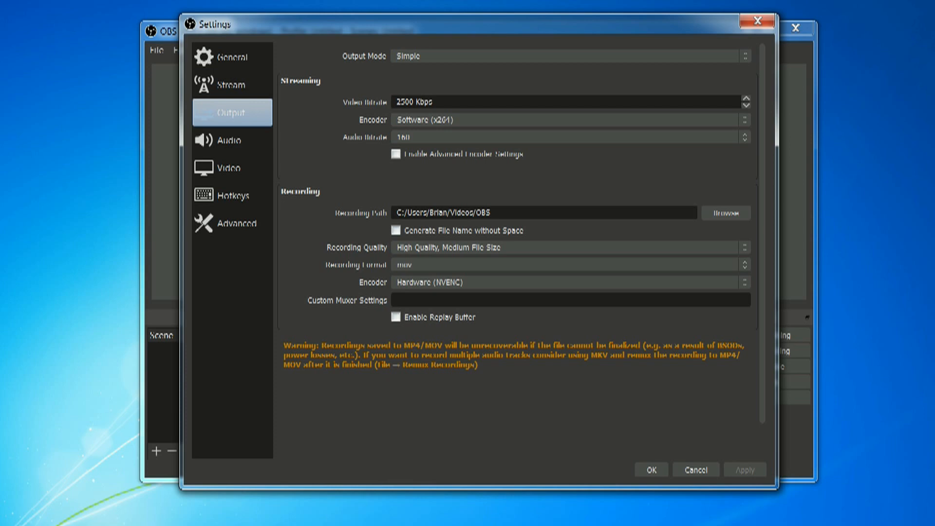
pyautogui.moveTo(494, 213); pyautogui.dragTo(395, 213)
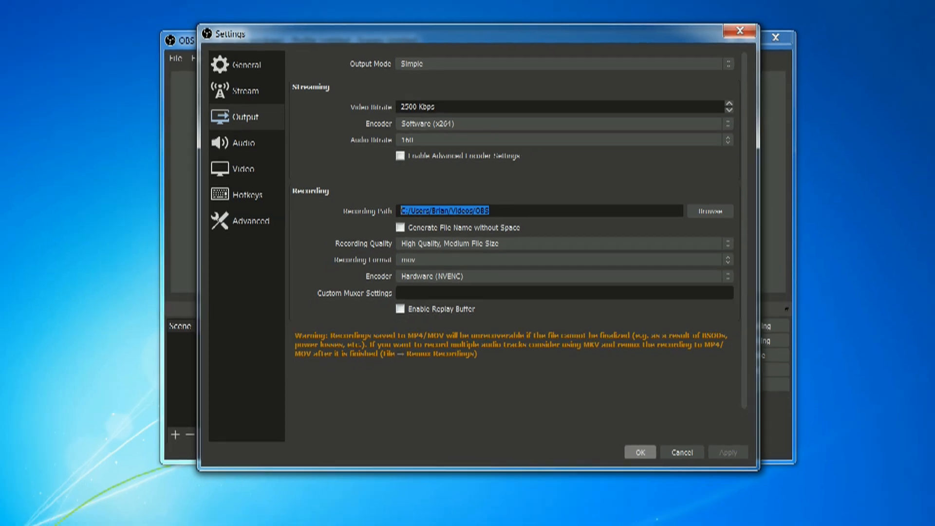
pyautogui.click(652, 470)
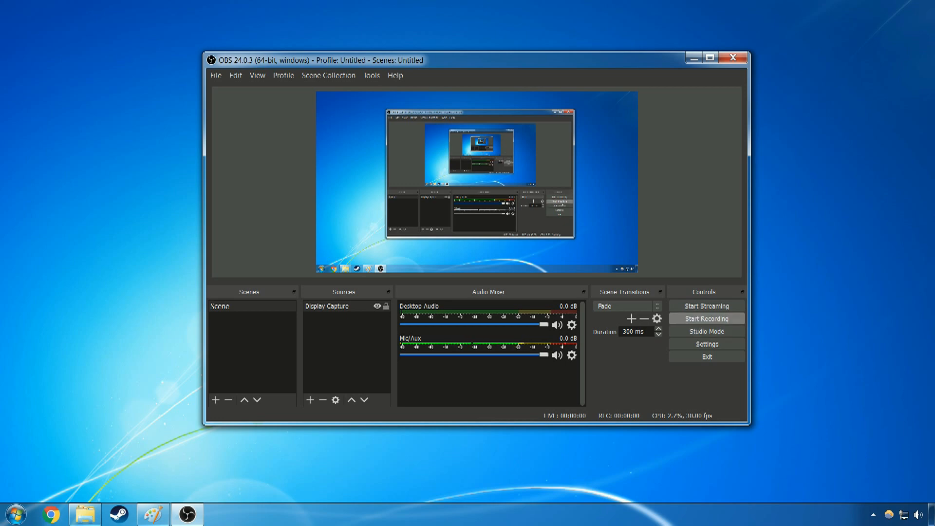
# - Record a short test clip while drawing a wavy black brush line across the canvas in Paint
pyautogui.click(707, 319)
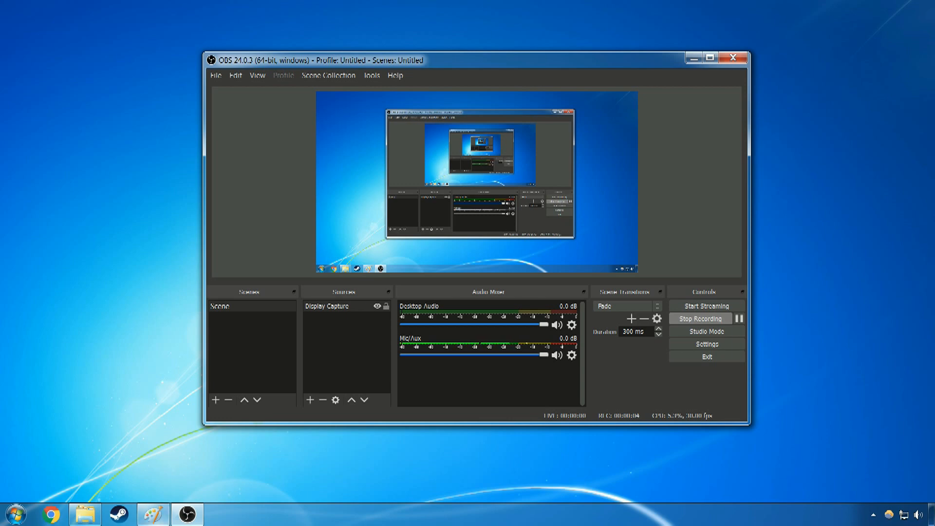
pyautogui.click(153, 514)
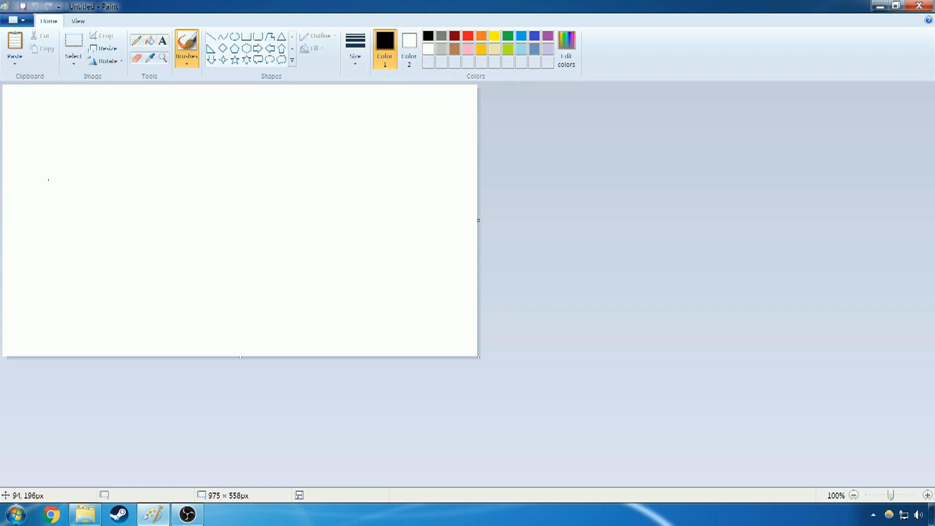
pyautogui.moveTo(45, 207)
pyautogui.mouseDown()
pyautogui.moveTo(60, 184)
pyautogui.moveTo(158, 201)
pyautogui.moveTo(230, 229)
pyautogui.moveTo(329, 164)
pyautogui.moveTo(414, 204)
pyautogui.mouseUp()
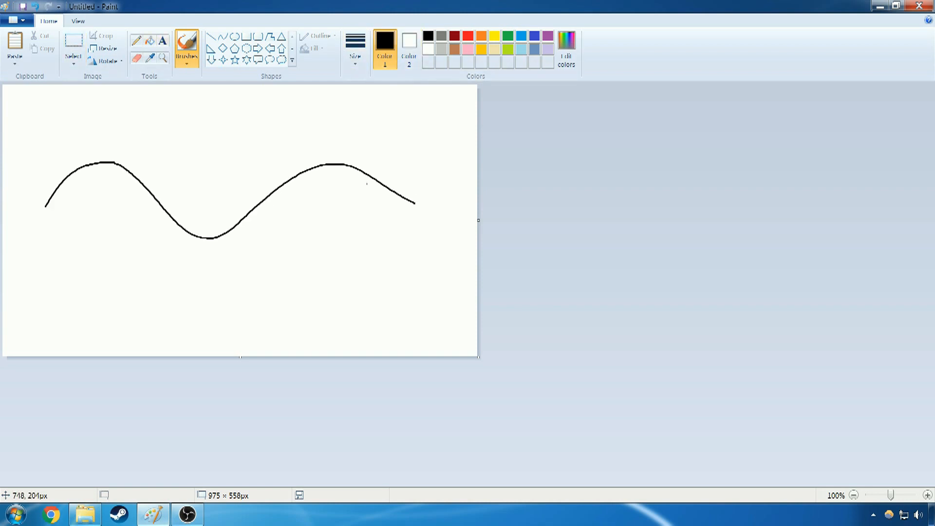
pyautogui.click(880, 6)
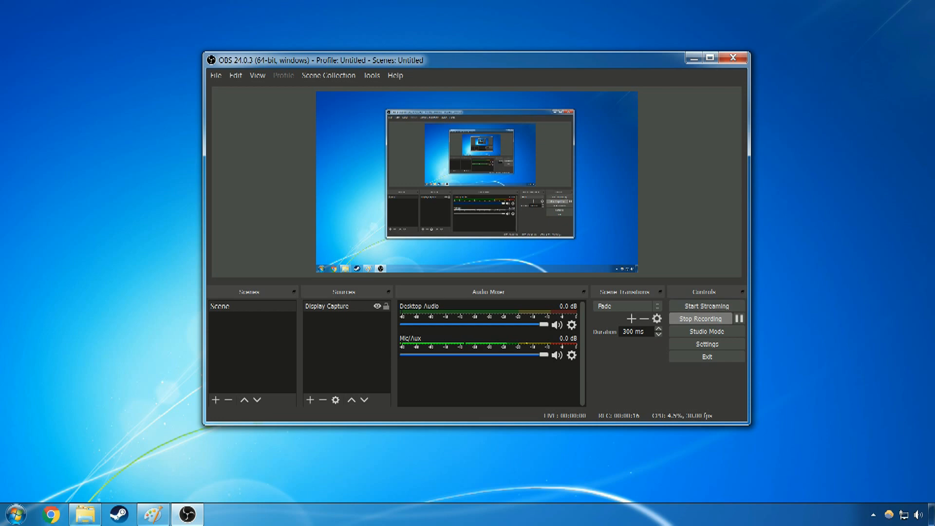
pyautogui.click(701, 318)
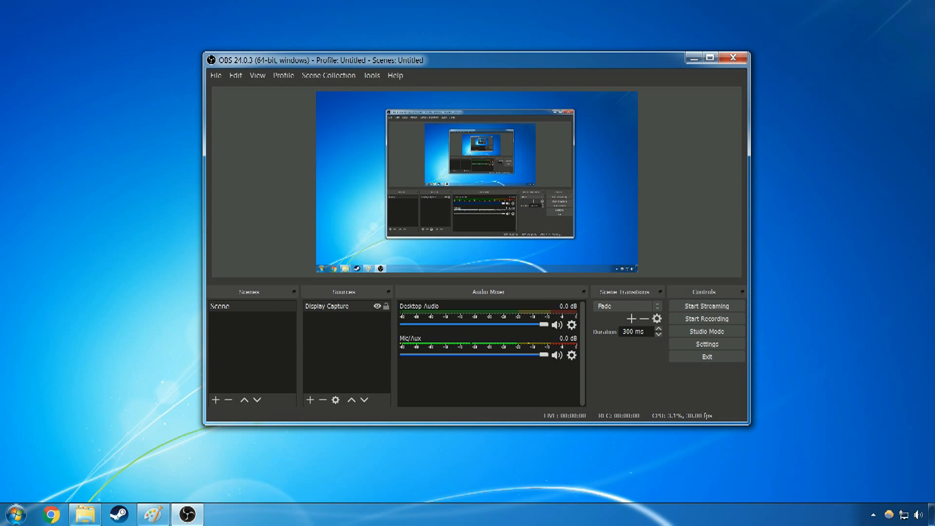
# - Play back the test recording from the OBS folder in the Videos library, pausing it partway and closing the player
pyautogui.click(85, 514)
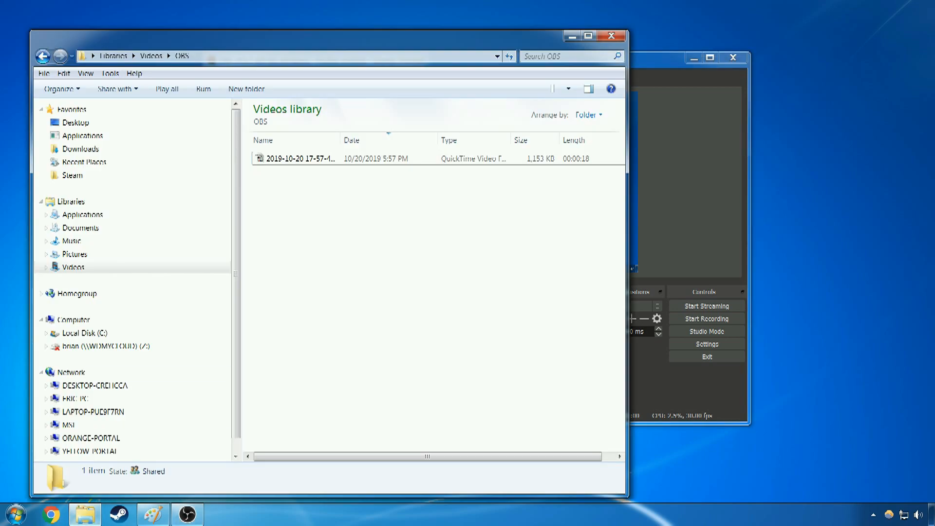
pyautogui.click(301, 159)
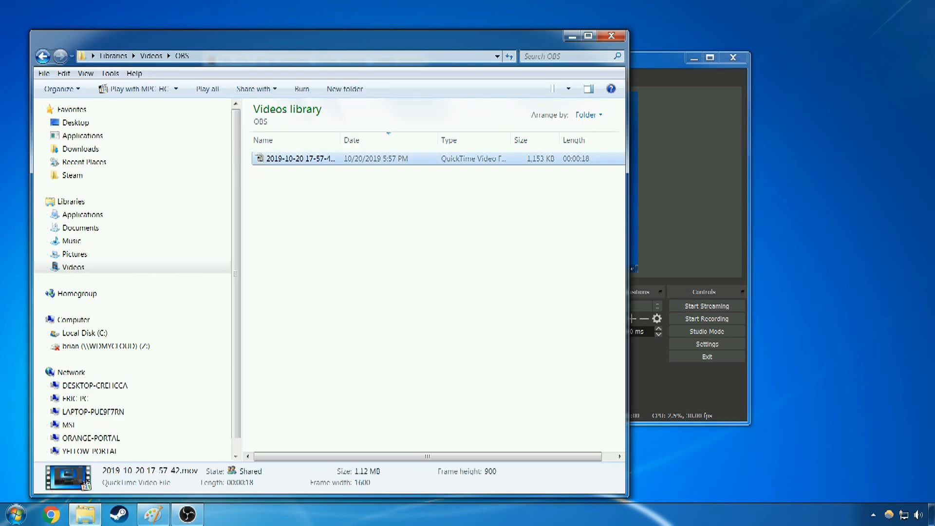
pyautogui.press('Return')
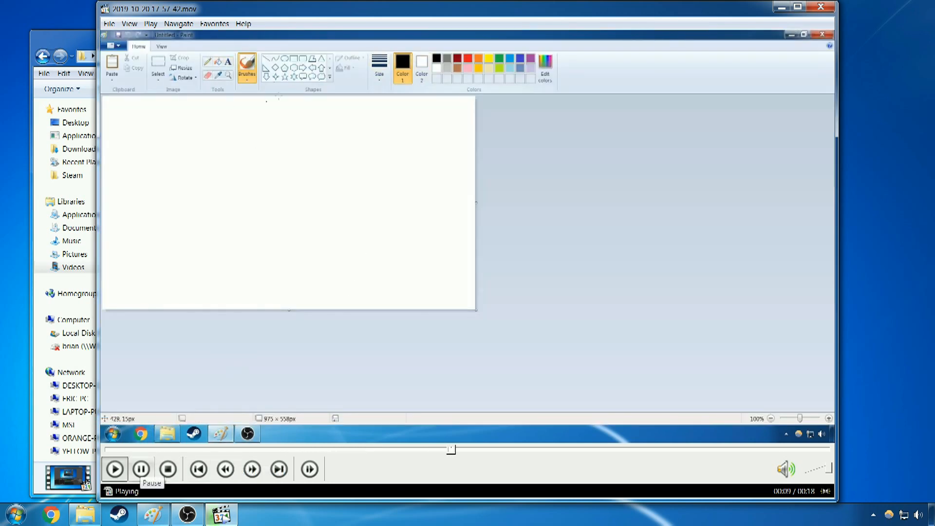
pyautogui.click(142, 470)
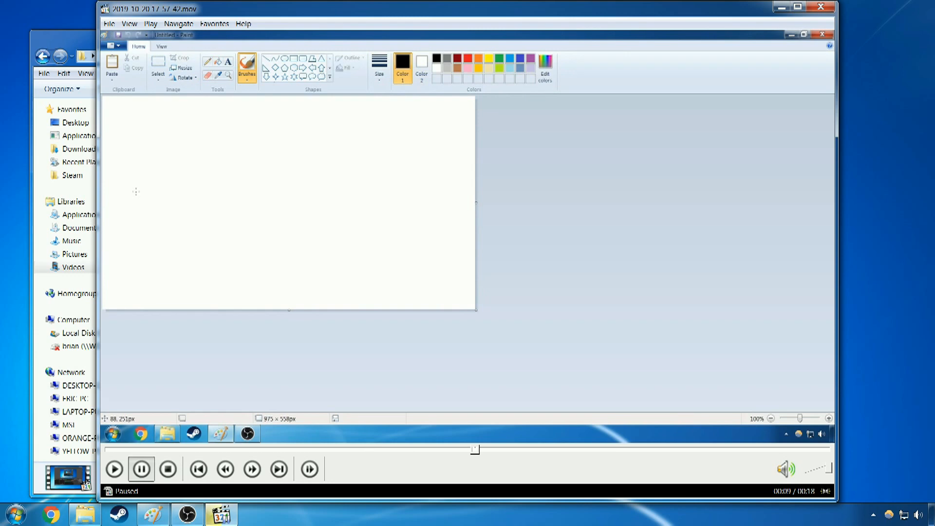
pyautogui.click(821, 7)
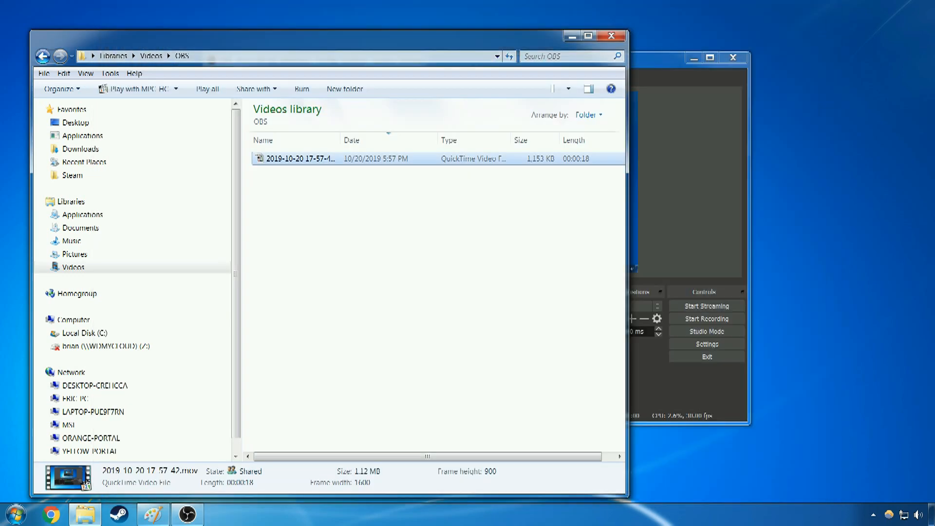